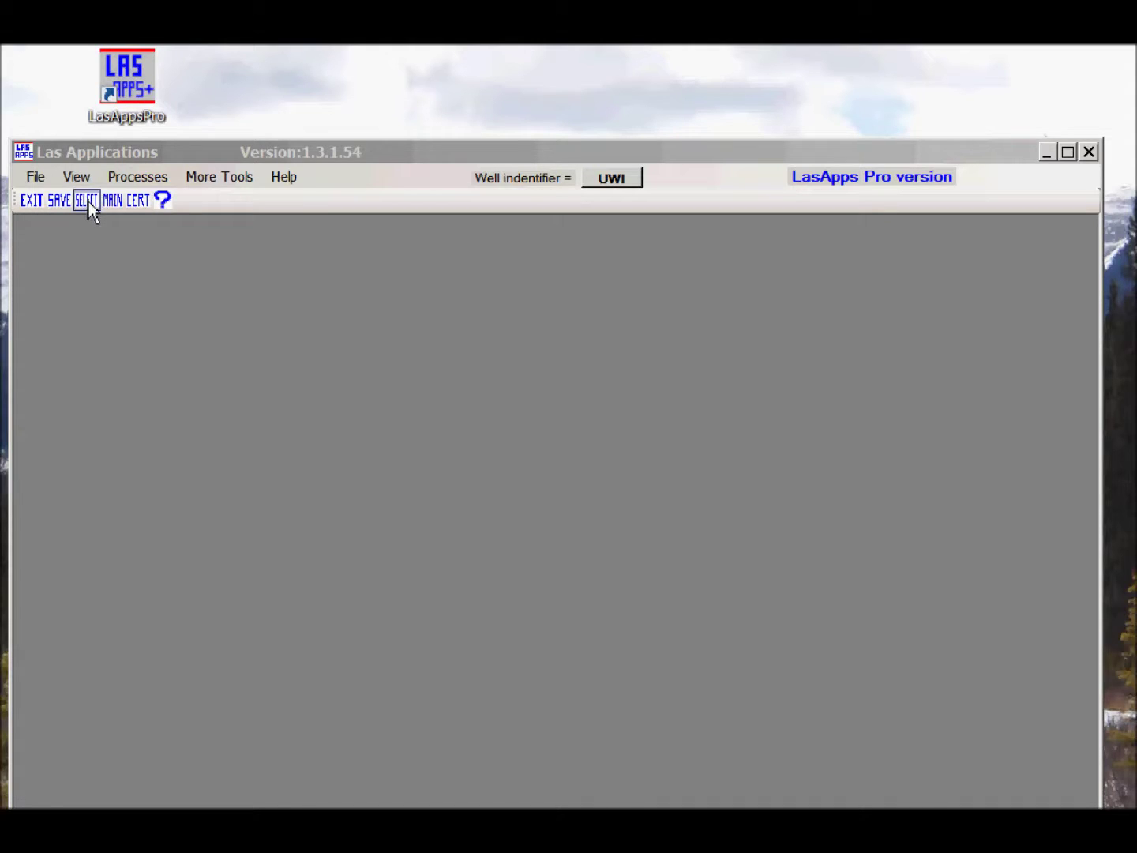
# Step: Queue all four .txt files from ExampleData > 04) Text to LAS for processing
pyautogui.click(89, 204)
pyautogui.click(89, 203)
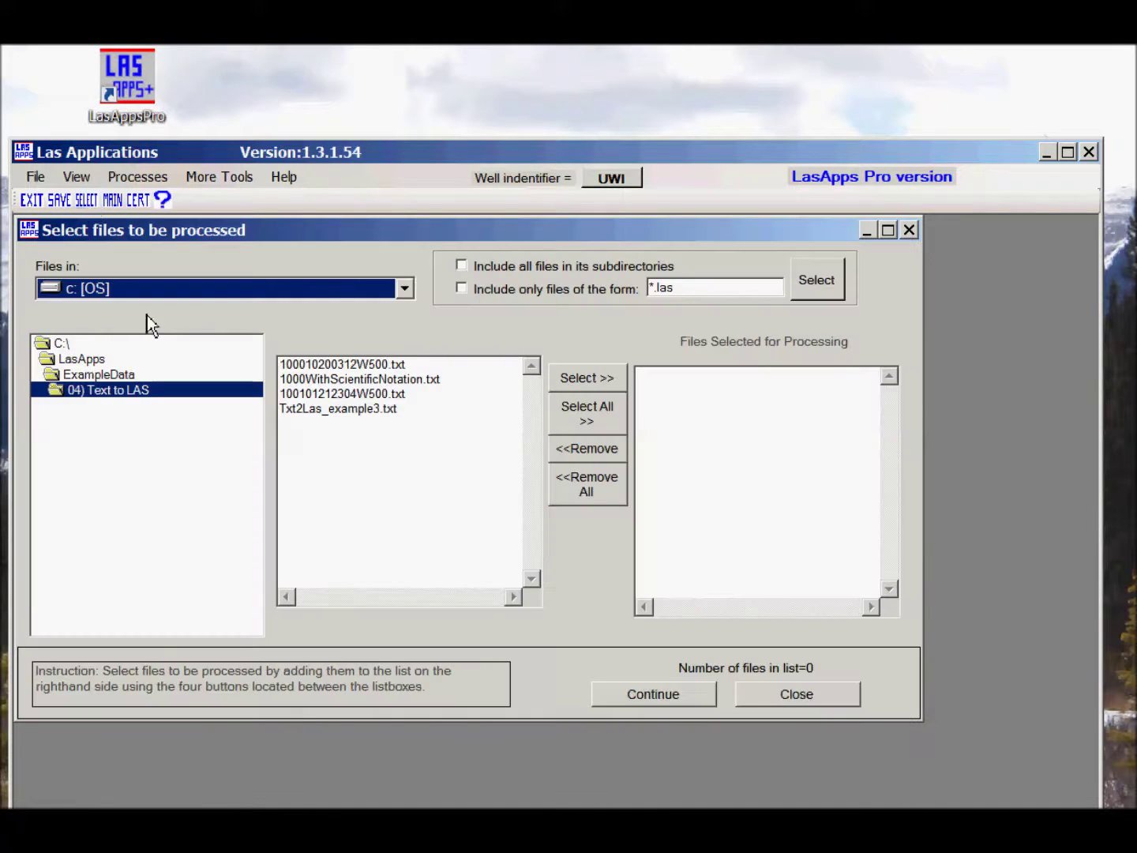
pyautogui.doubleClick(53, 377)
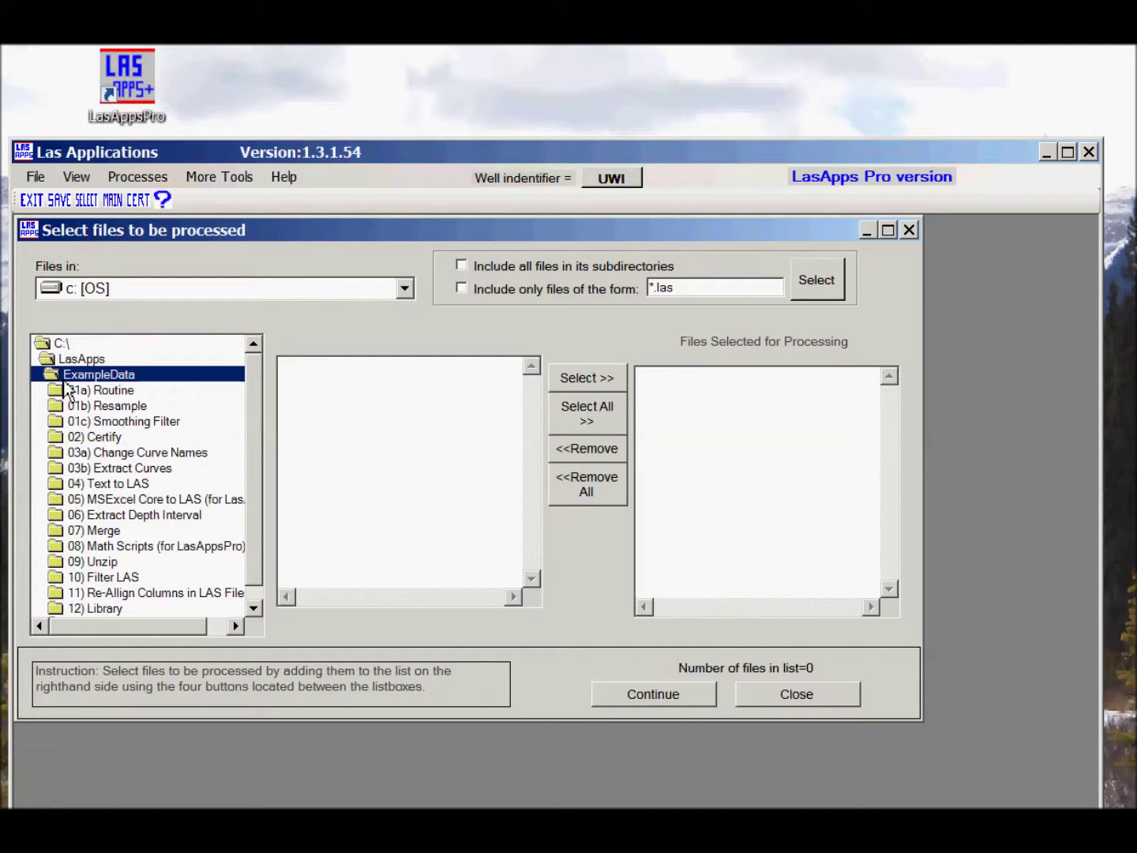
pyautogui.doubleClick(119, 484)
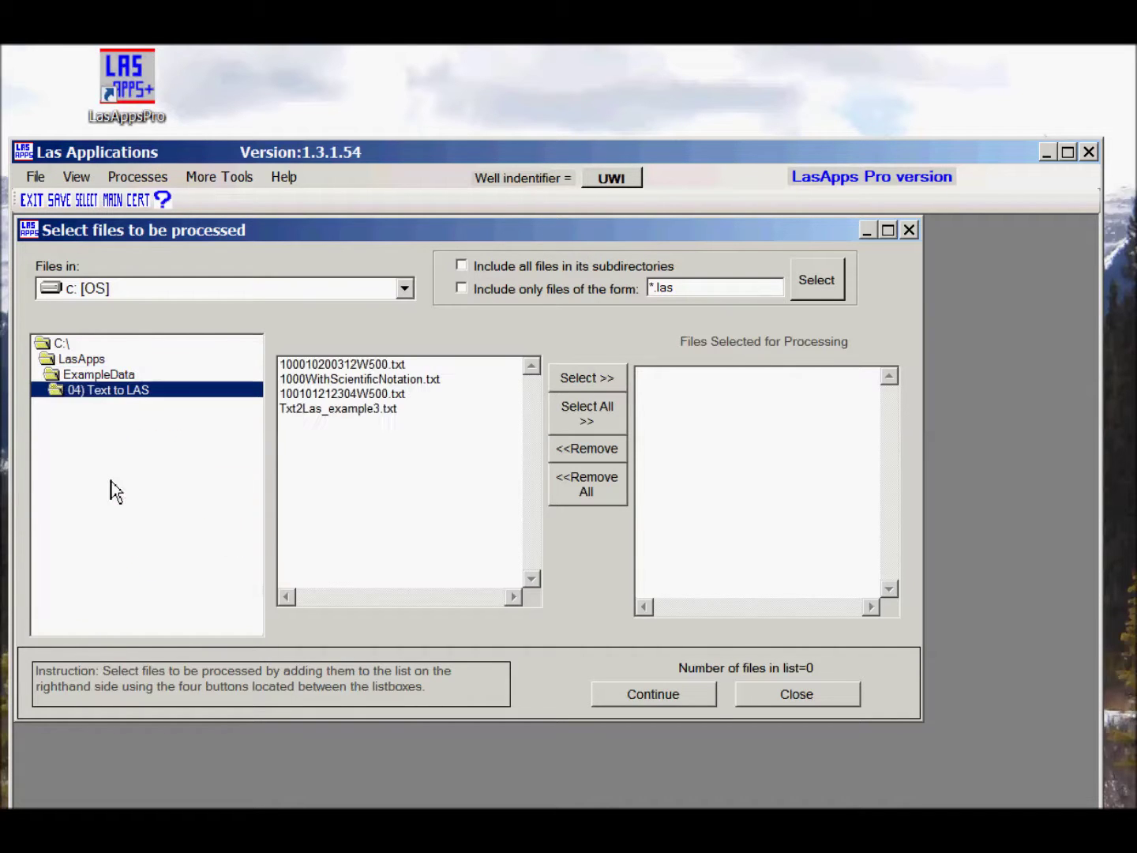
pyautogui.click(588, 411)
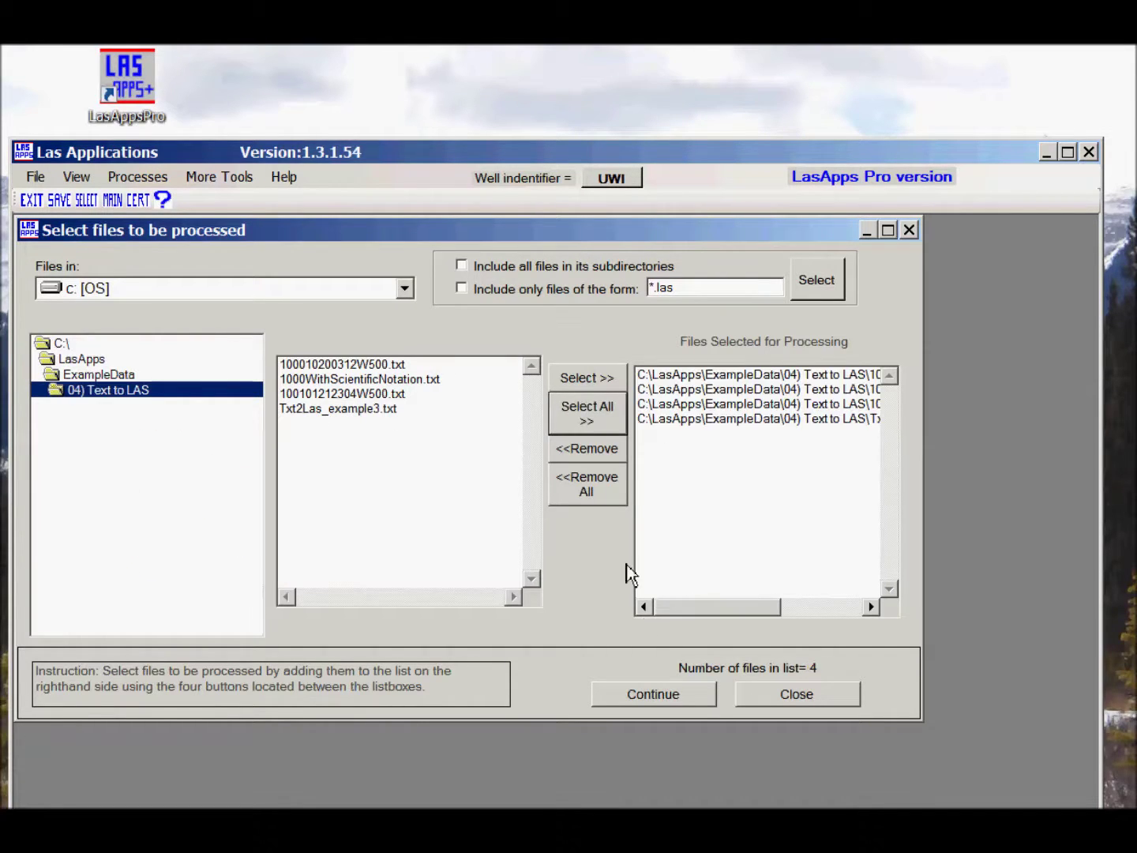
pyautogui.click(655, 699)
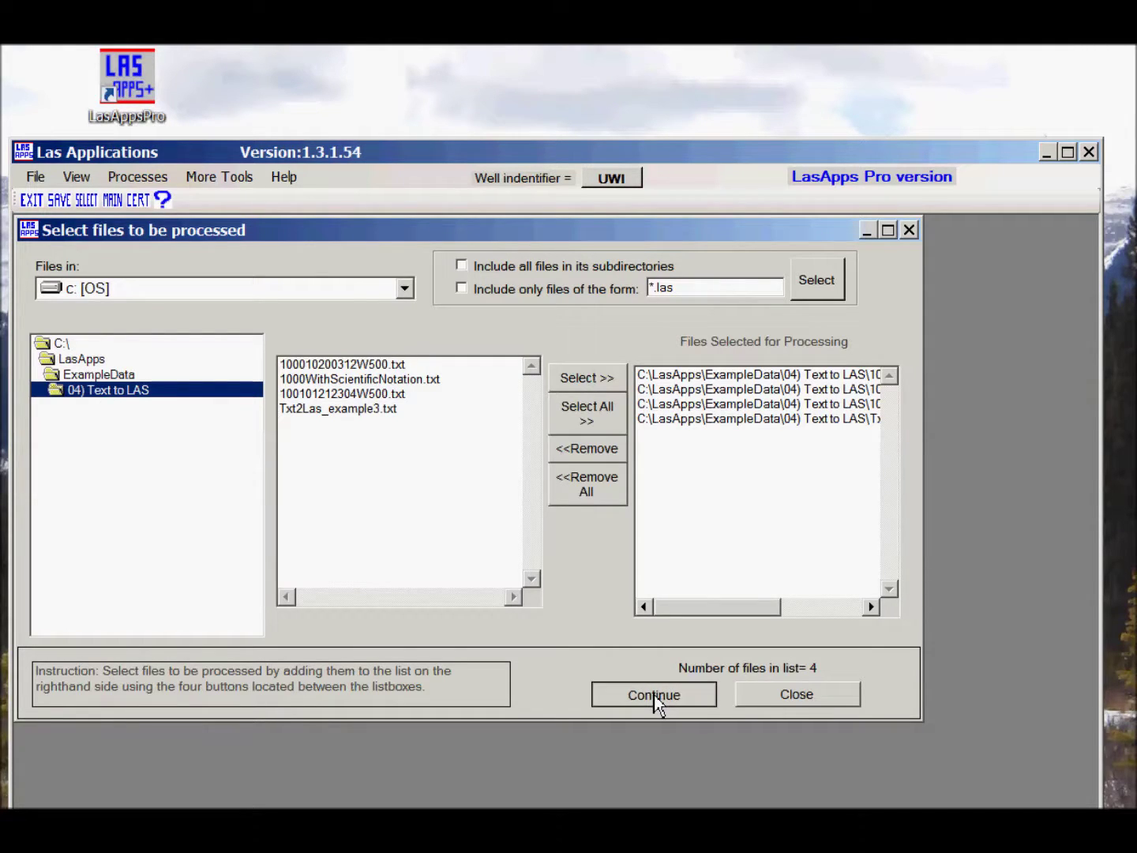
# Step: Open the Convert Text to LAS 2.0 tool and review its example input text file
pyautogui.click(227, 176)
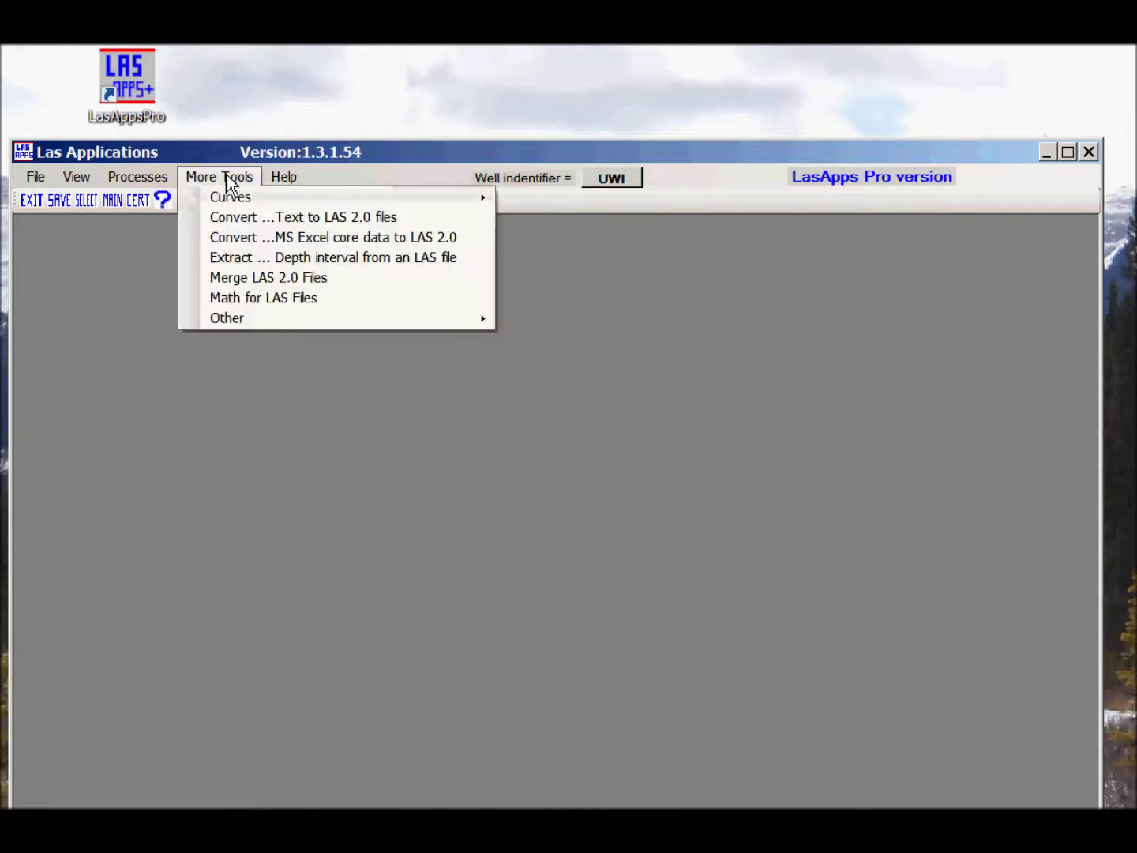
pyautogui.click(300, 221)
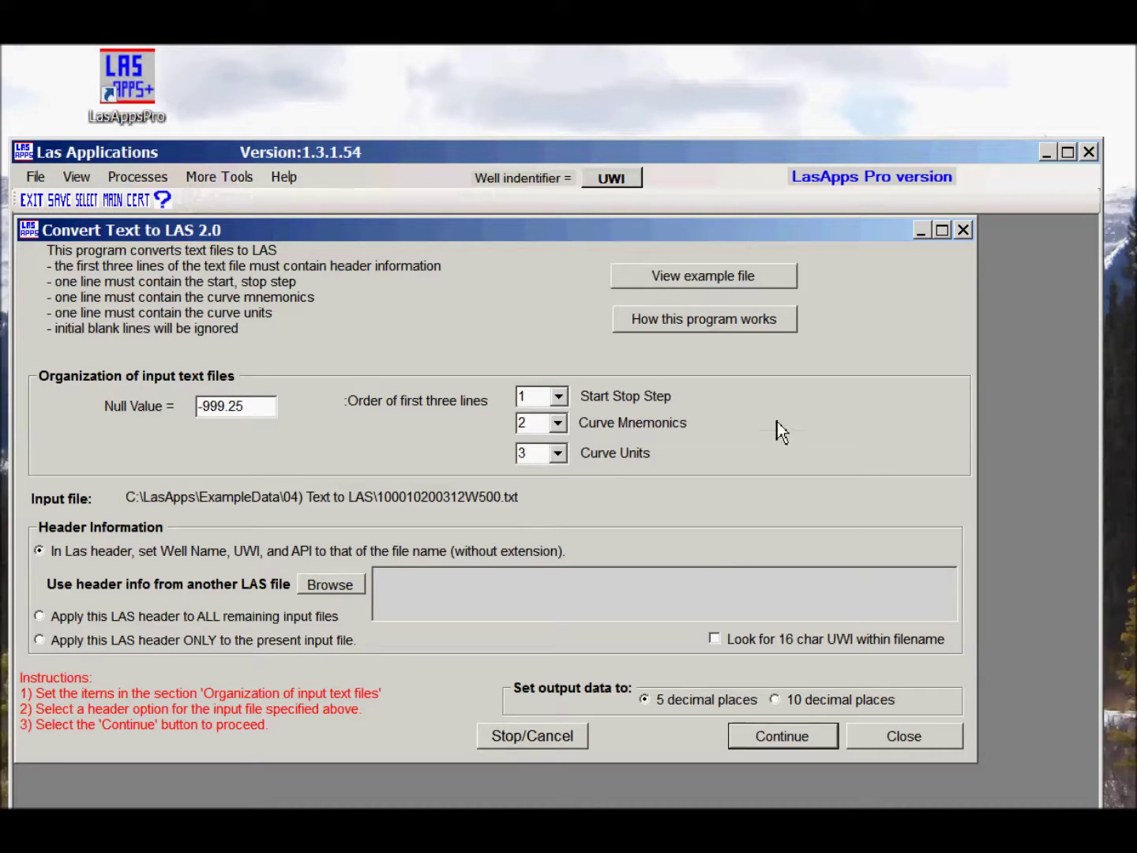
pyautogui.click(704, 281)
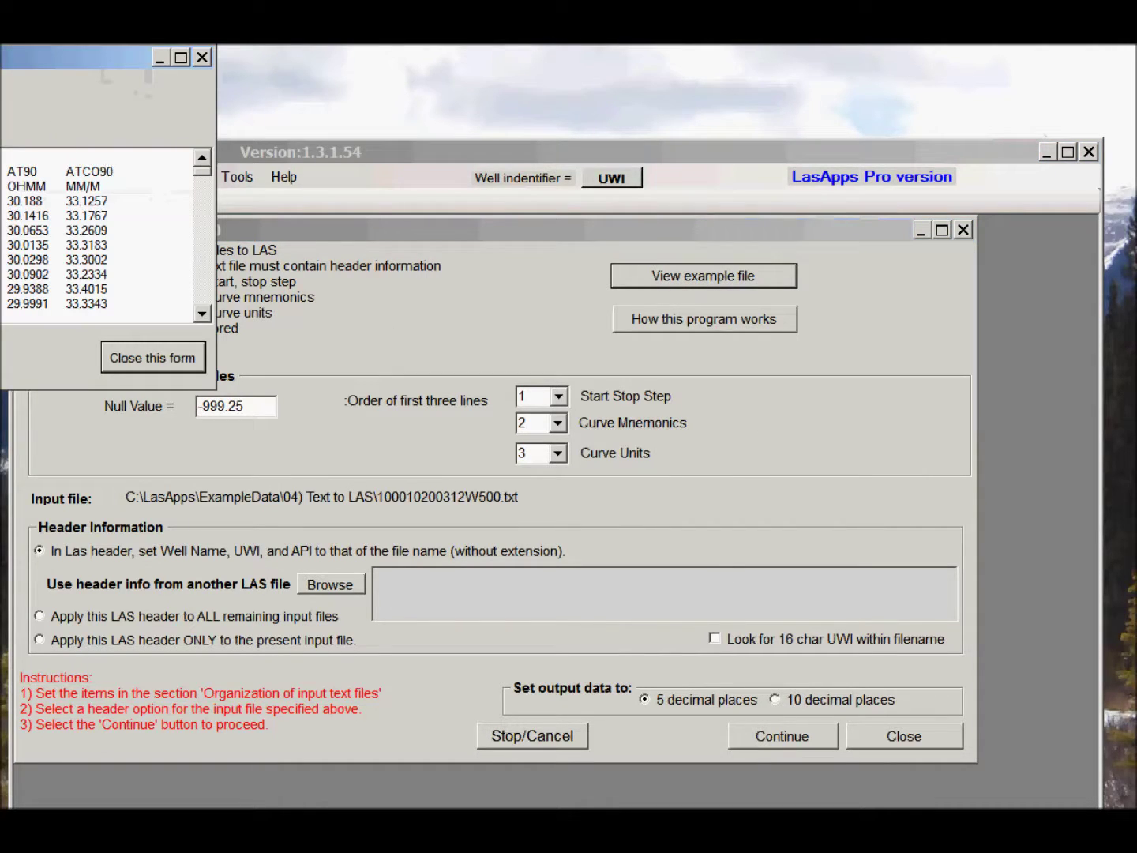
pyautogui.moveTo(616, 368)
pyautogui.mouseDown()
pyautogui.moveTo(470, 317)
pyautogui.moveTo(475, 299)
pyautogui.mouseUp()
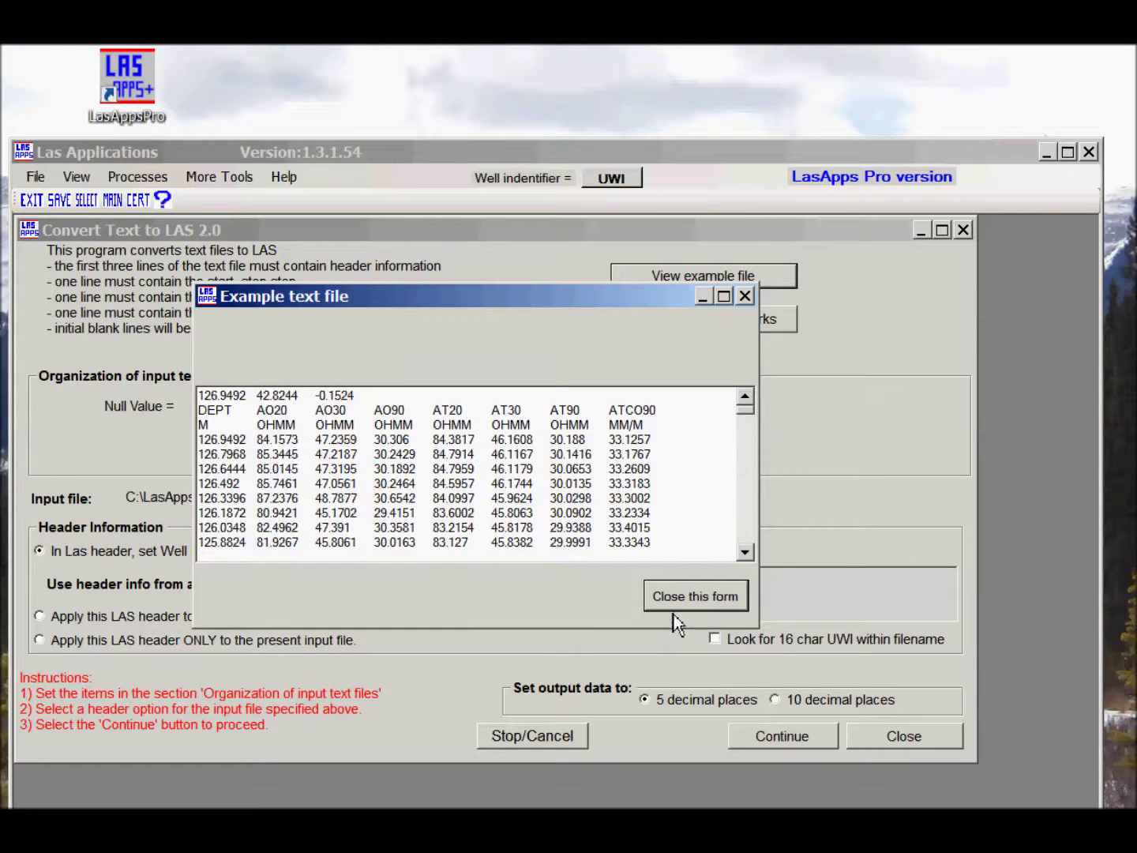
pyautogui.click(685, 598)
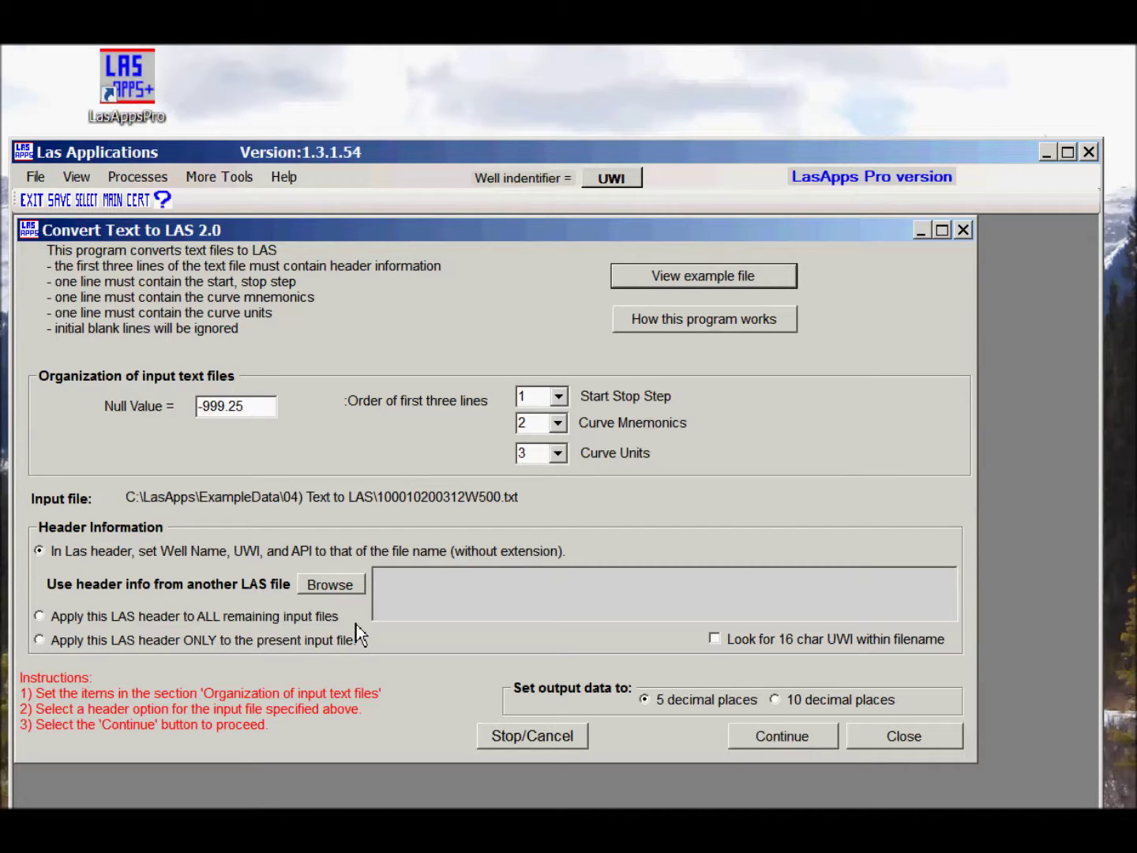
# Step: Browse for another LAS file to supply the header information
pyautogui.click(327, 585)
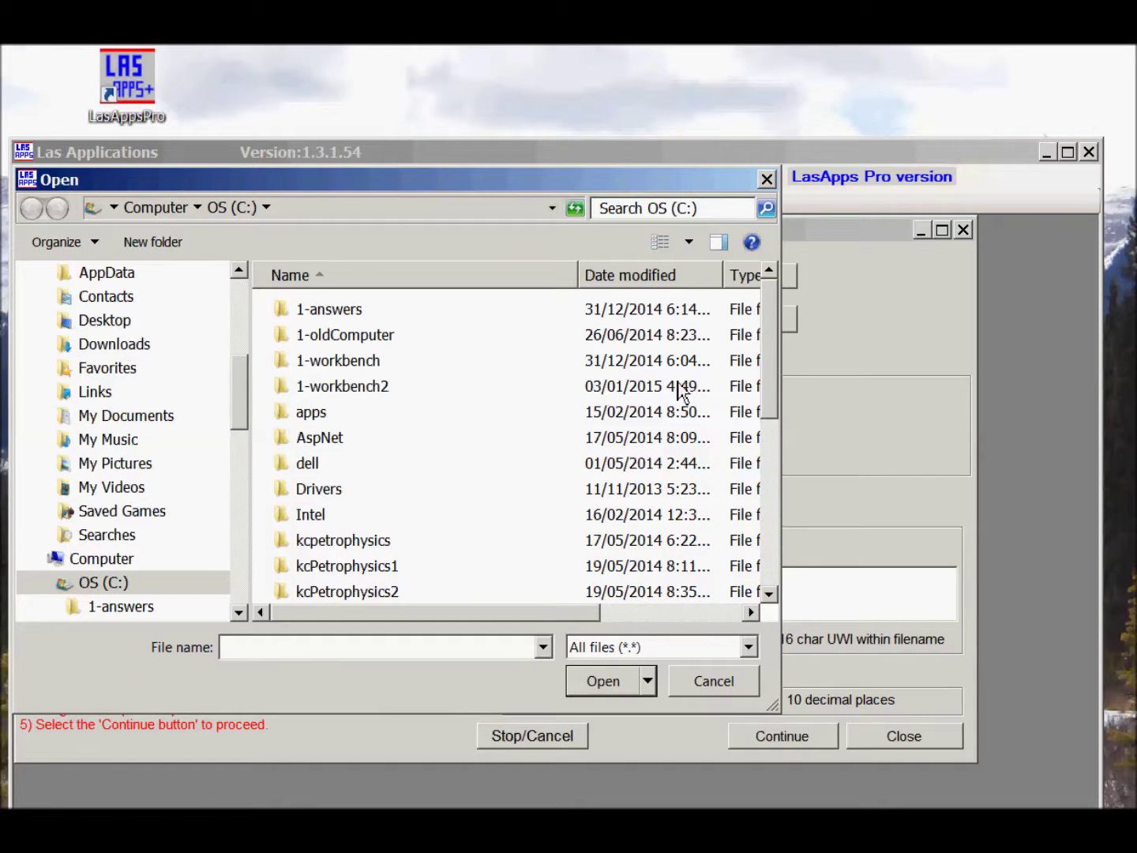
# Step: Use Las1_2_Unwrapped.las from LasApps\ExampleData\01a) Routine as the header source
pyautogui.moveTo(776, 337); pyautogui.dragTo(779, 395)
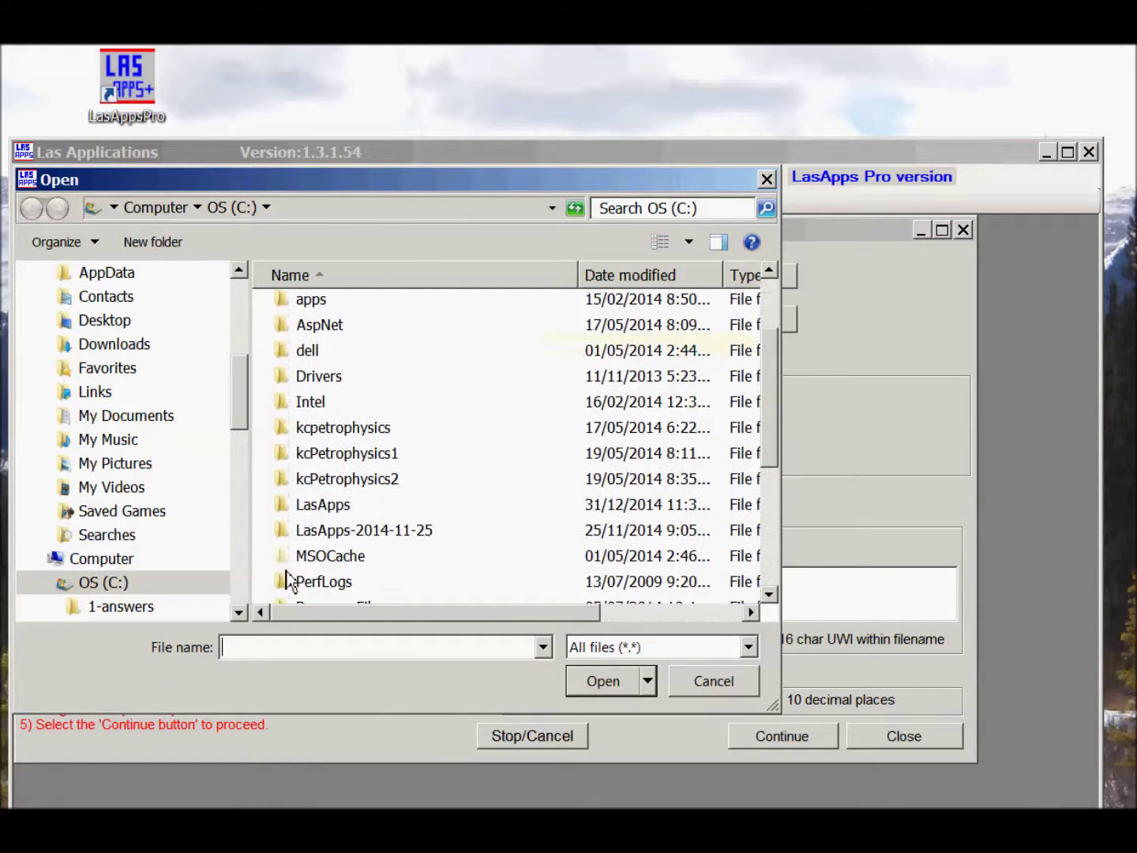
pyautogui.doubleClick(331, 511)
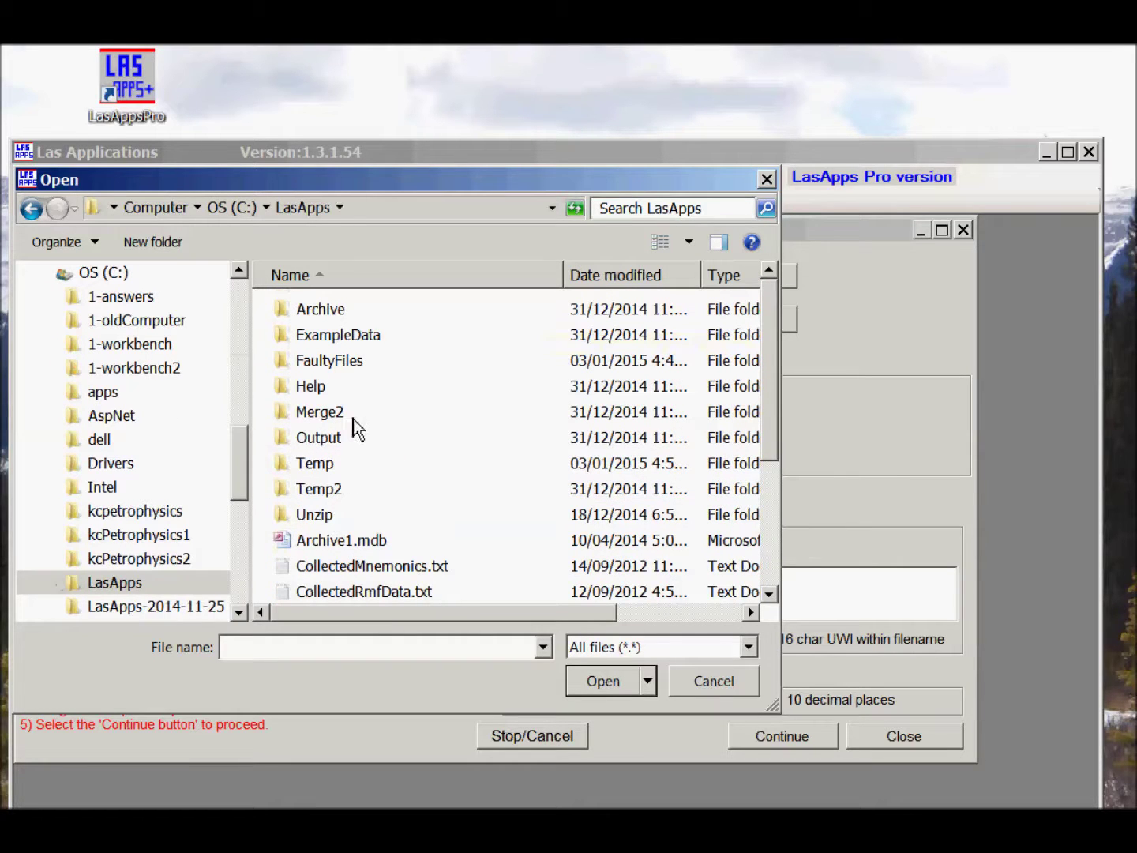
pyautogui.doubleClick(337, 337)
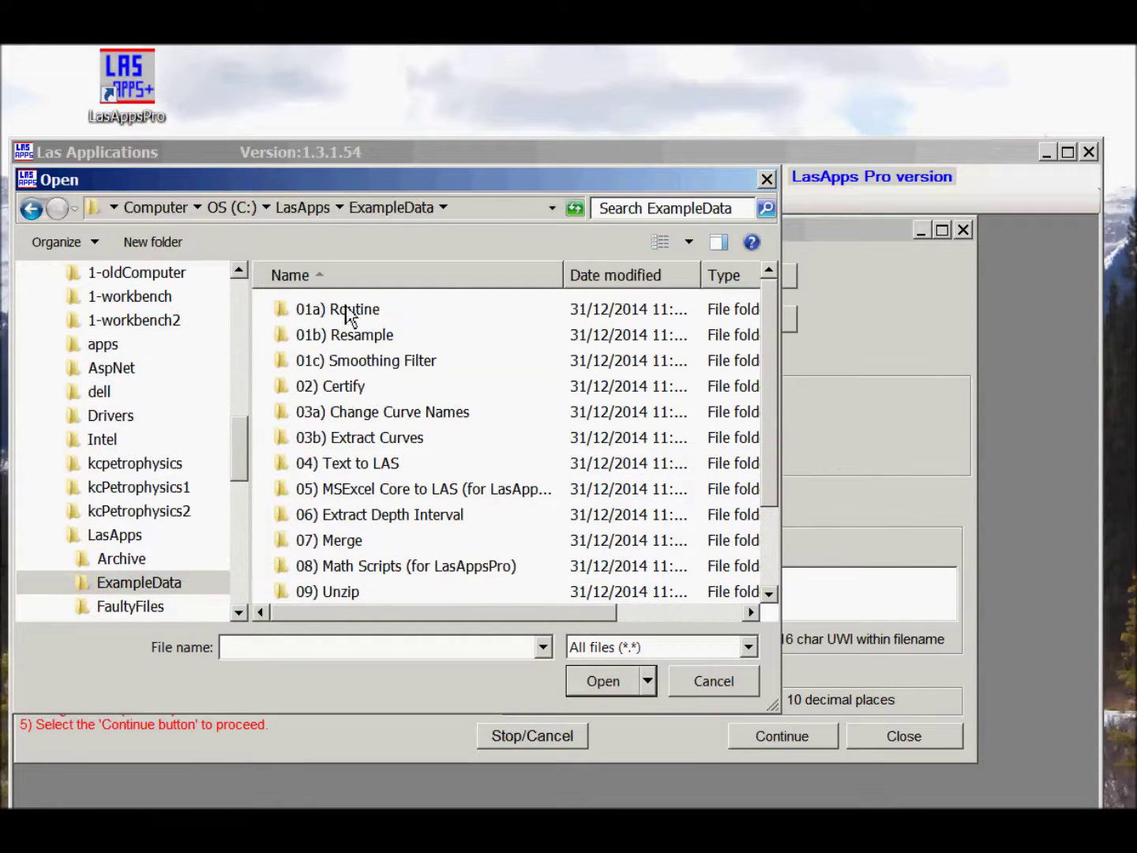
pyautogui.doubleClick(345, 309)
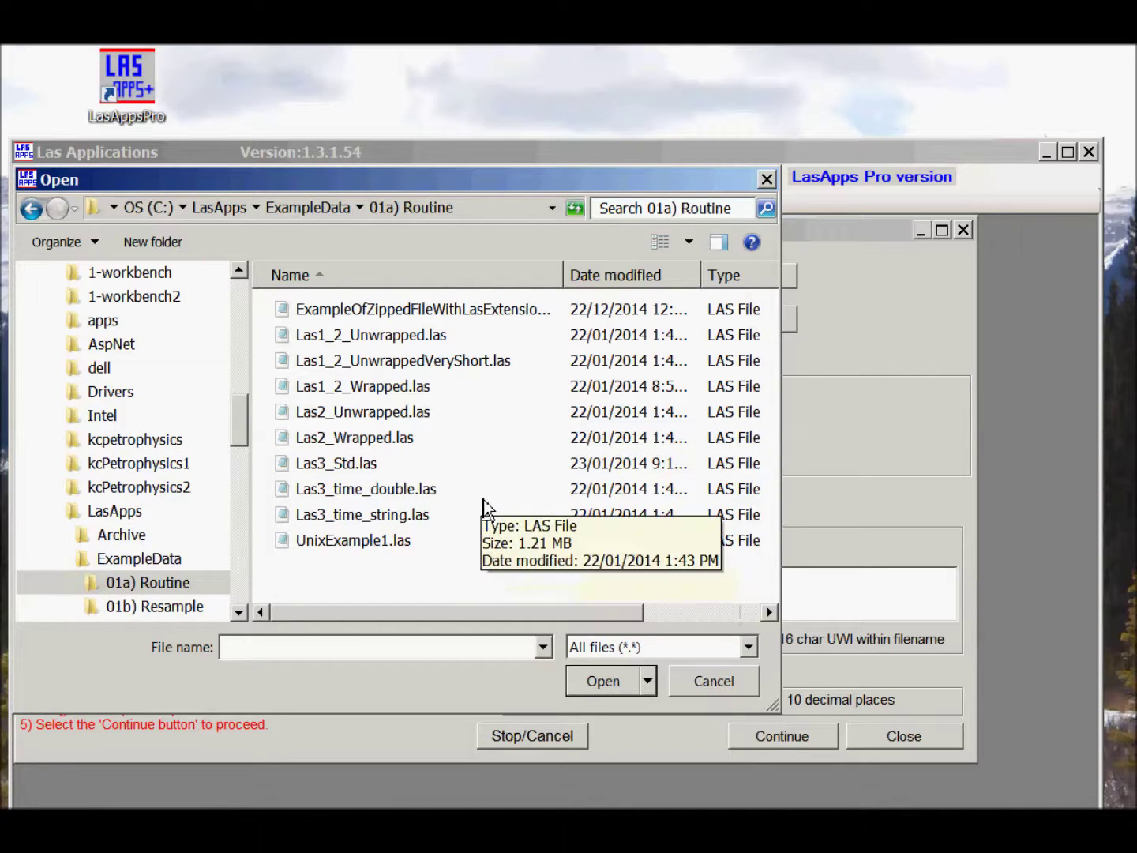
pyautogui.click(363, 335)
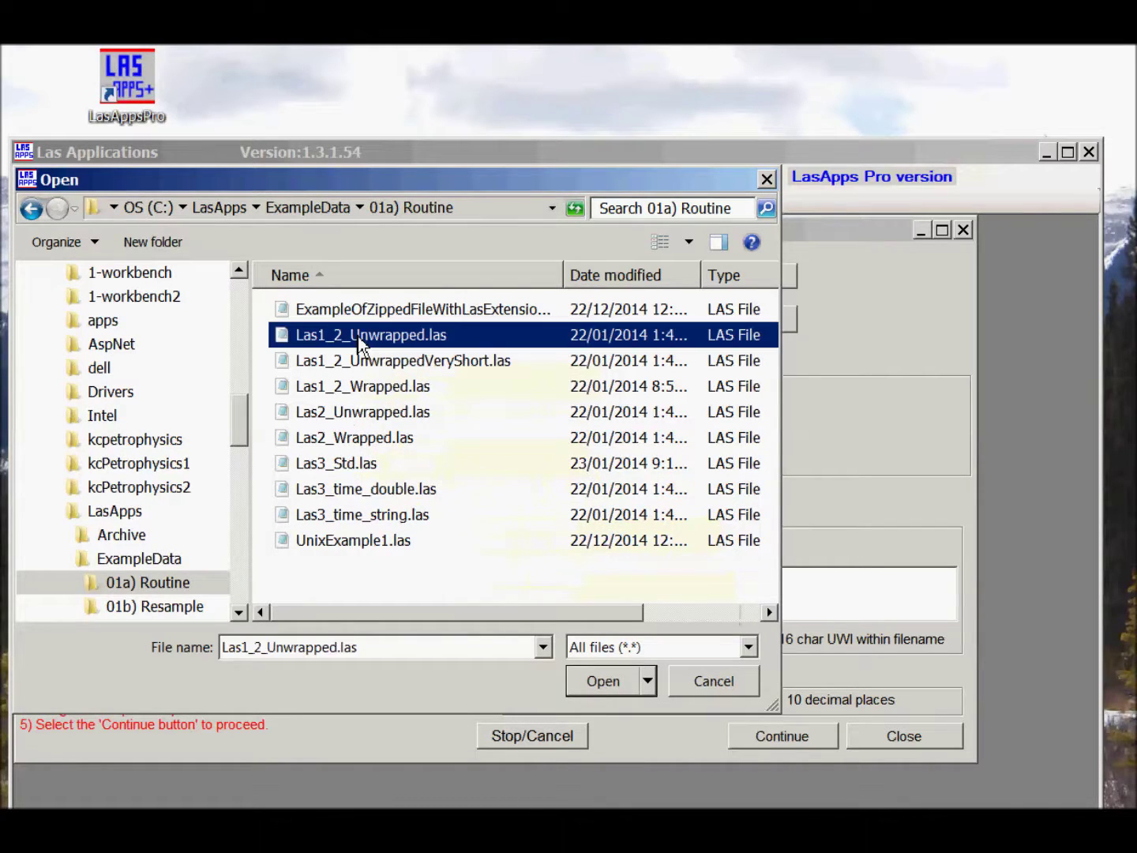
pyautogui.click(602, 683)
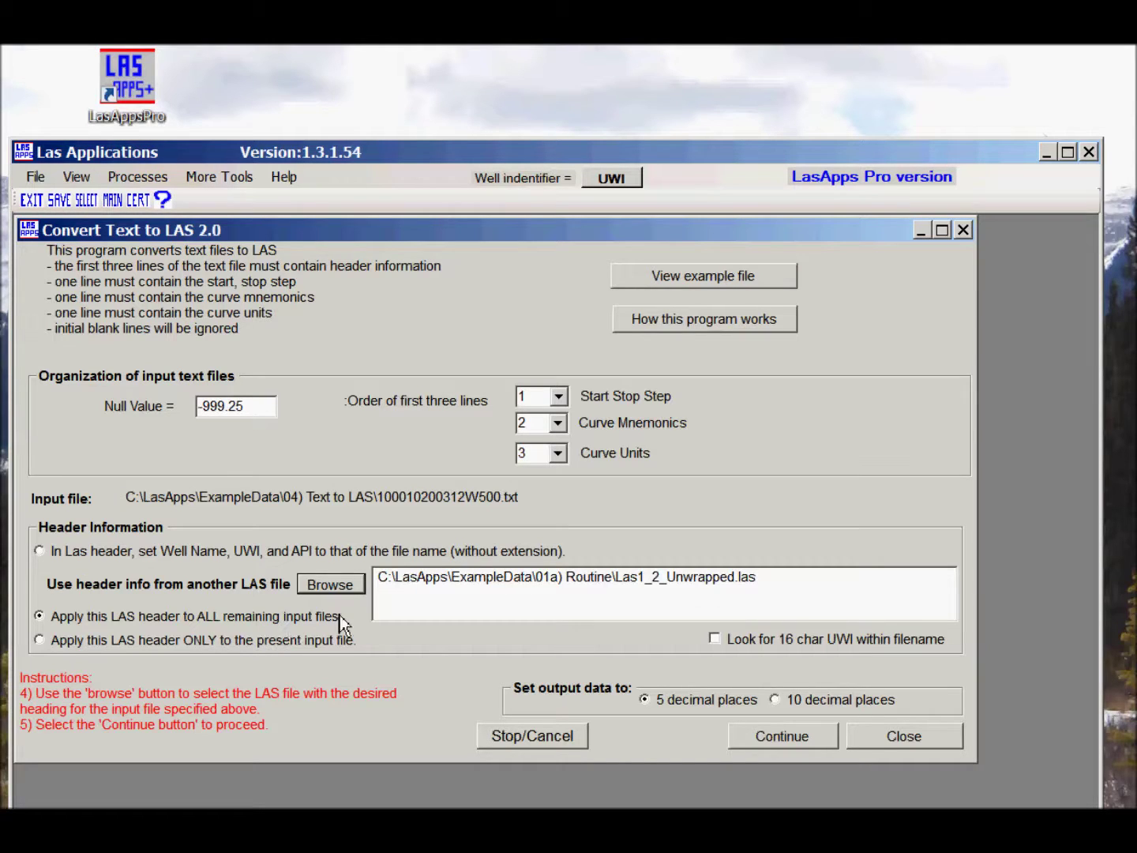
pyautogui.click(39, 640)
pyautogui.click(790, 737)
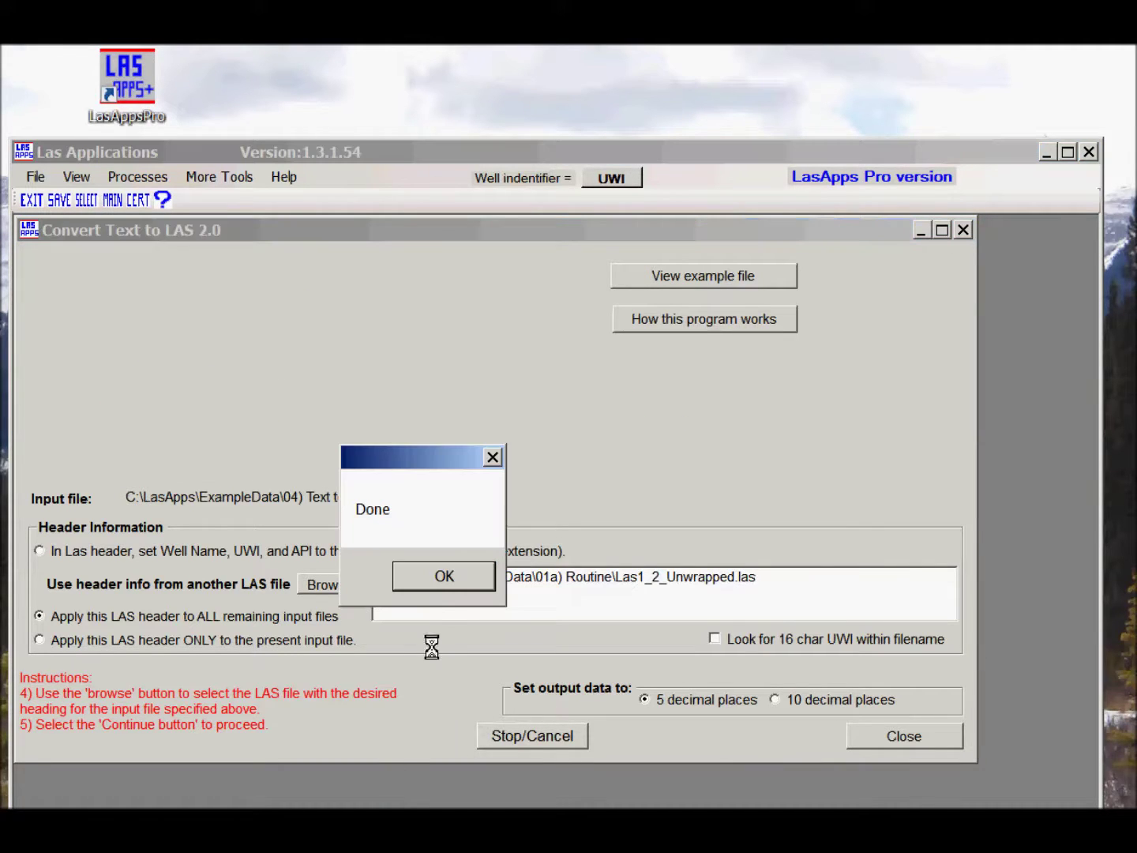
# Step: Dismiss the Done message and check the events log confirming all four files converted
pyautogui.click(437, 576)
pyautogui.click(74, 175)
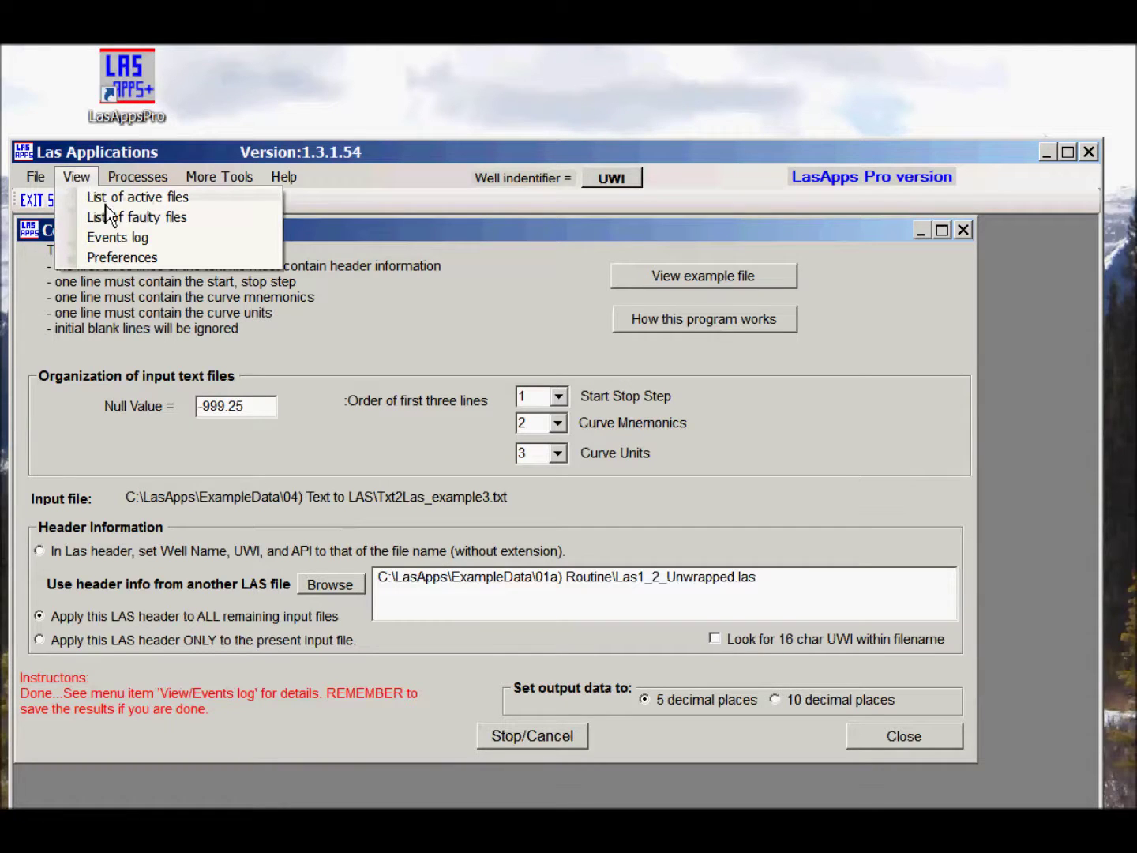
pyautogui.click(119, 239)
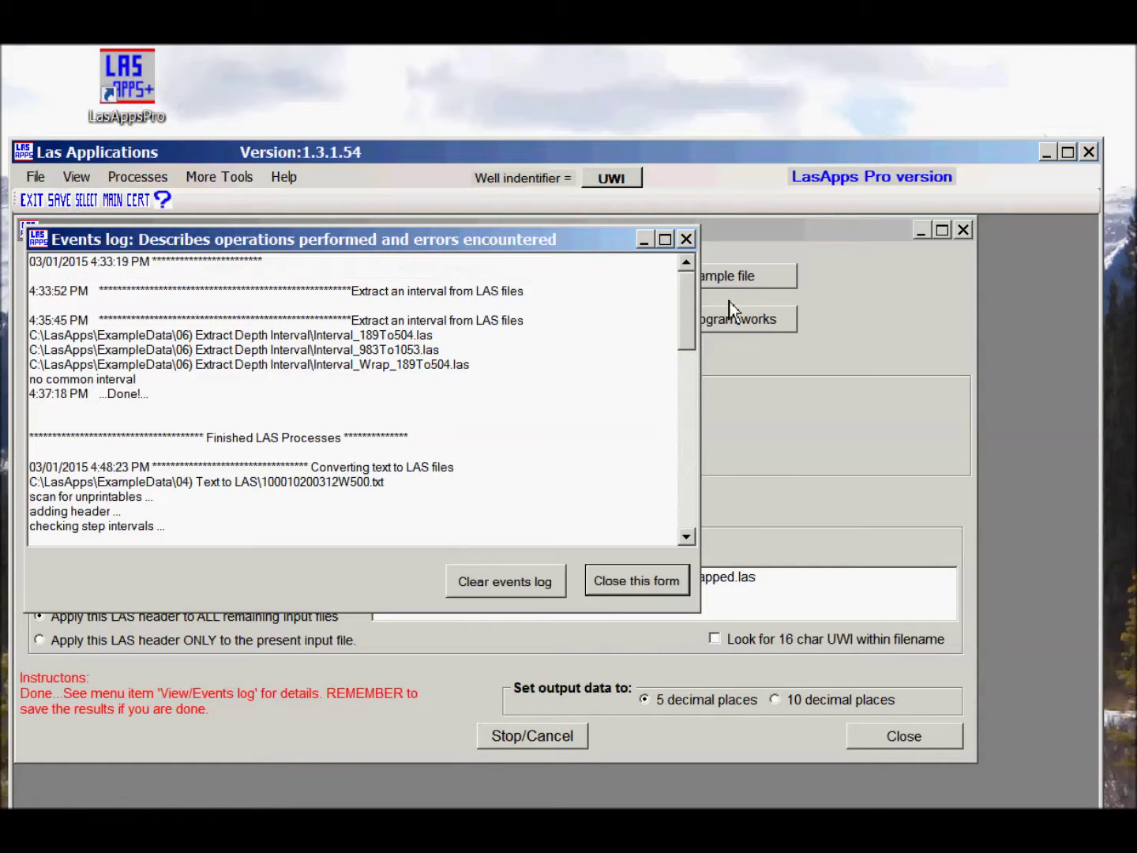
pyautogui.moveTo(695, 311); pyautogui.dragTo(680, 368)
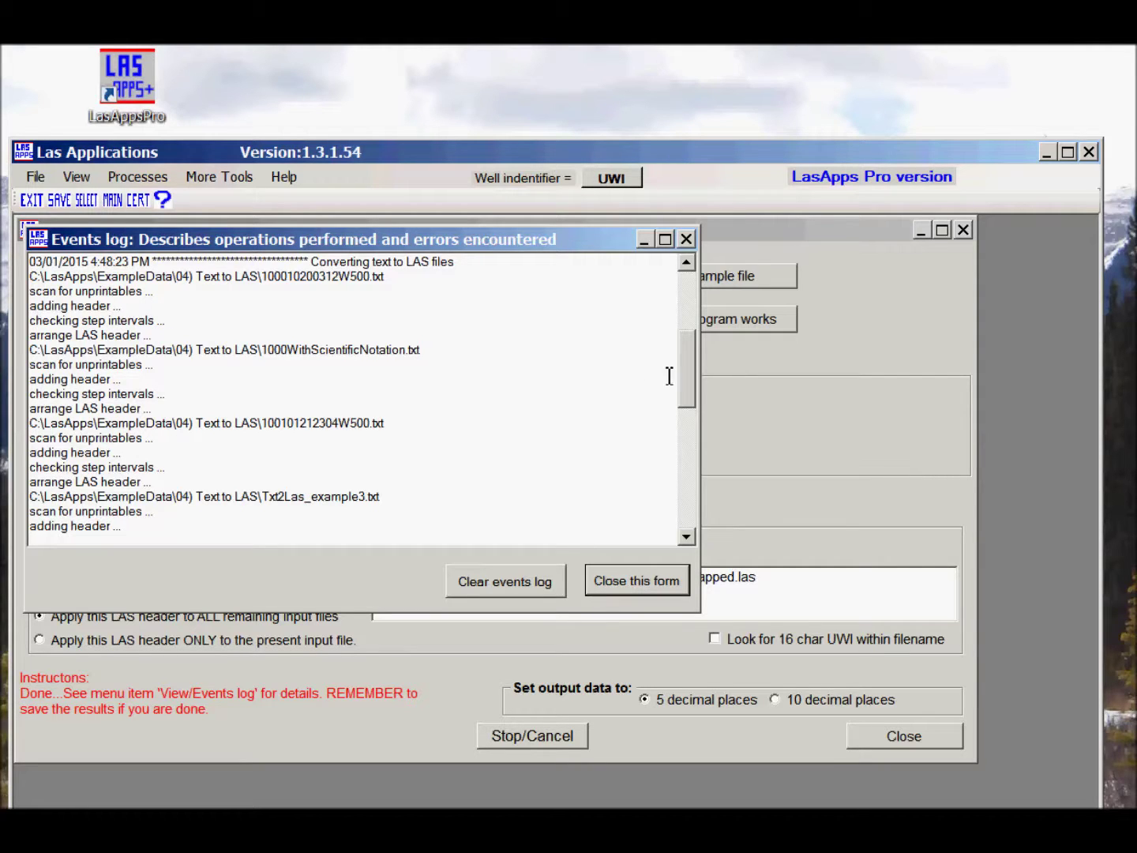
pyautogui.moveTo(686, 386); pyautogui.dragTo(686, 508)
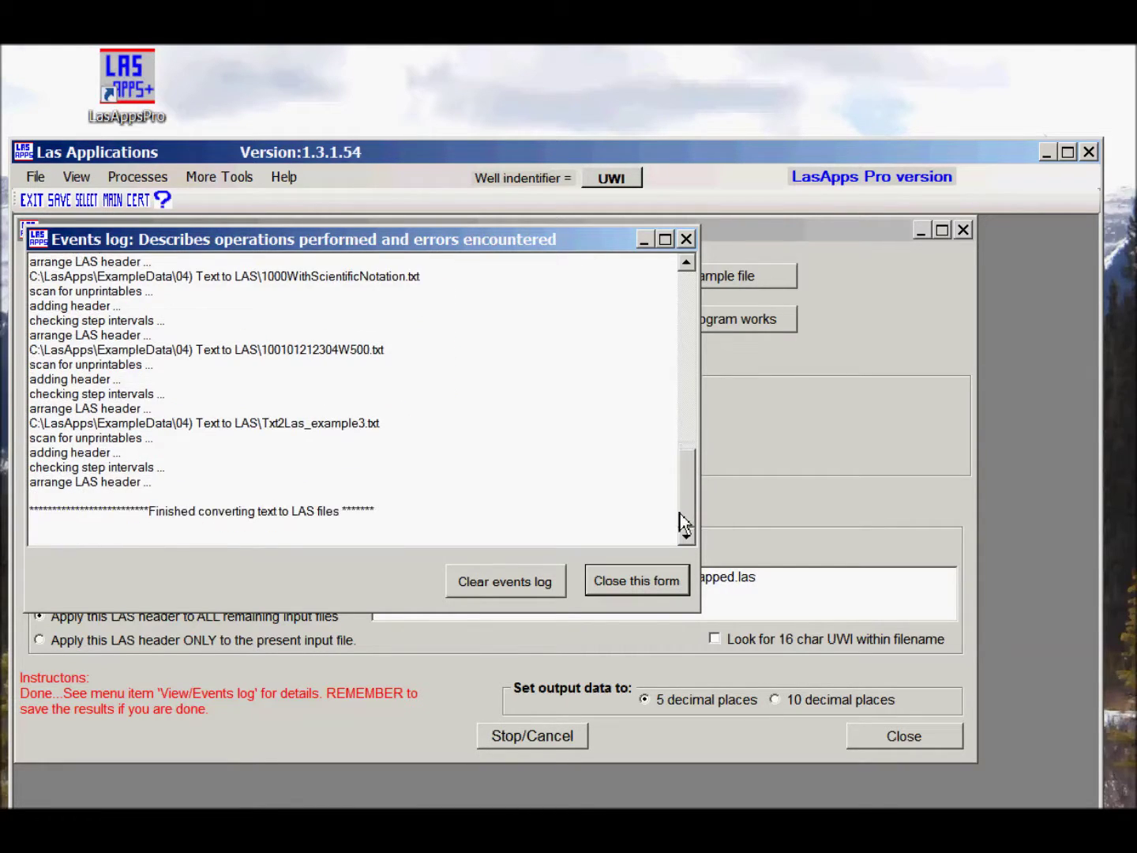
pyautogui.click(631, 581)
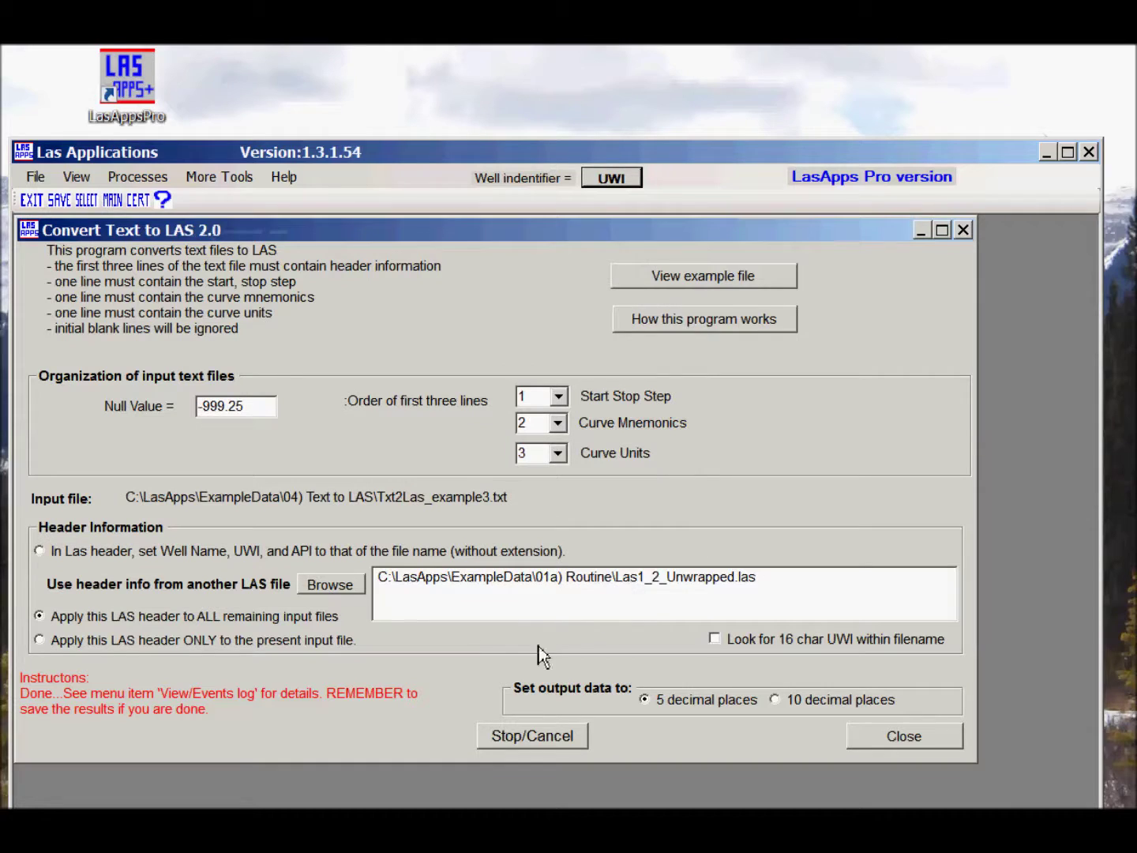
# Step: Close the conversion form and save processed files to New folder (9) under 1-workbench2
pyautogui.click(933, 747)
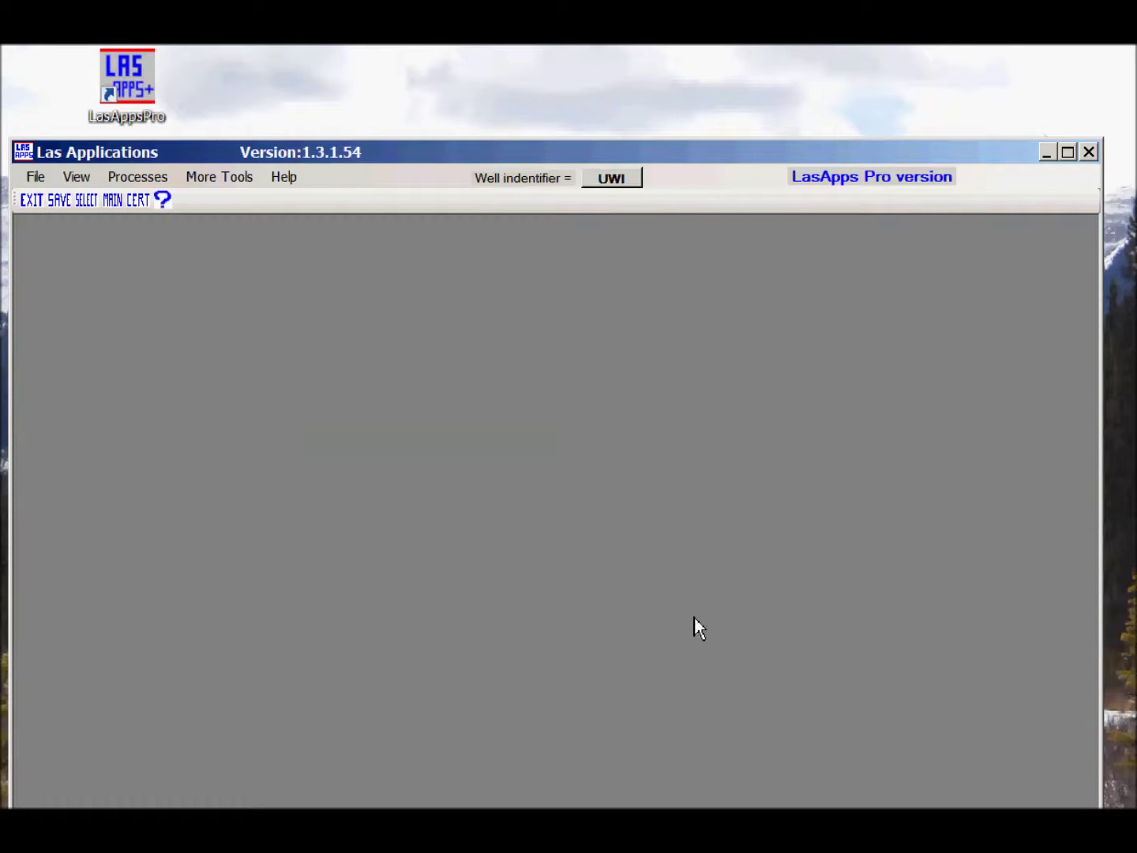
pyautogui.click(67, 205)
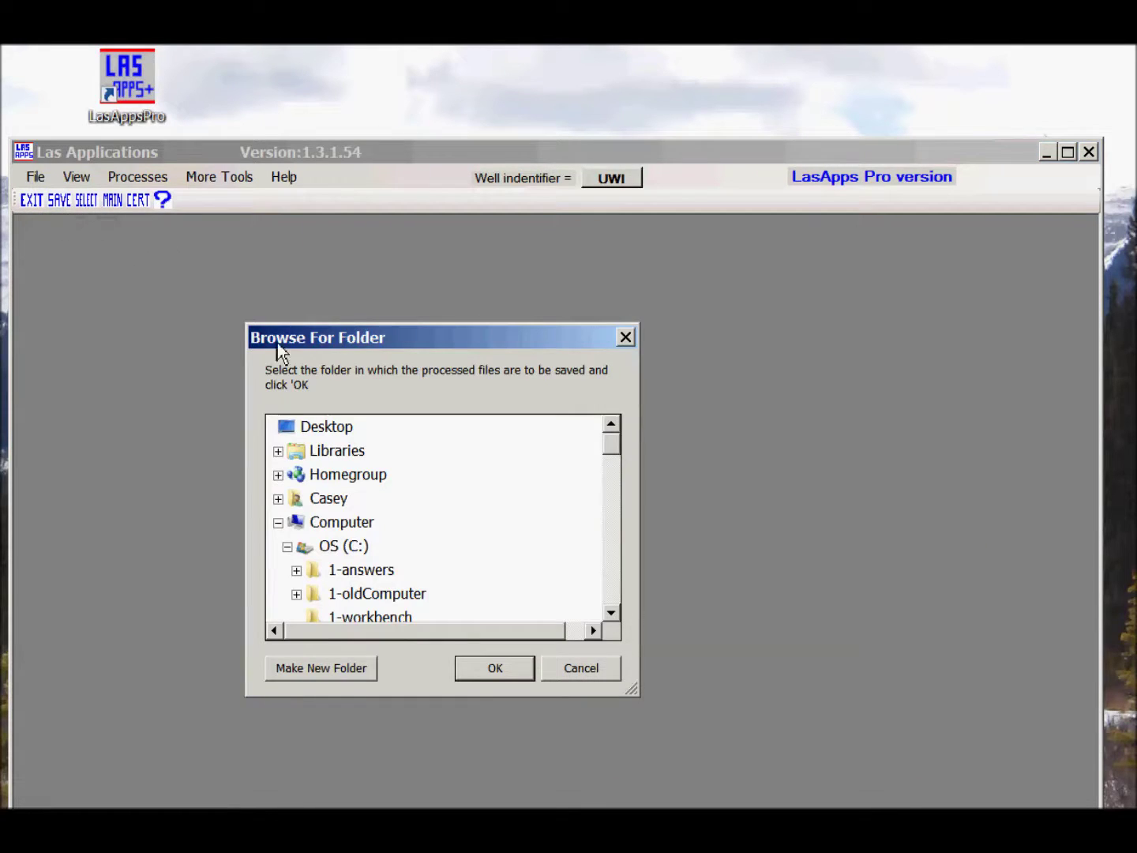
pyautogui.click(611, 586)
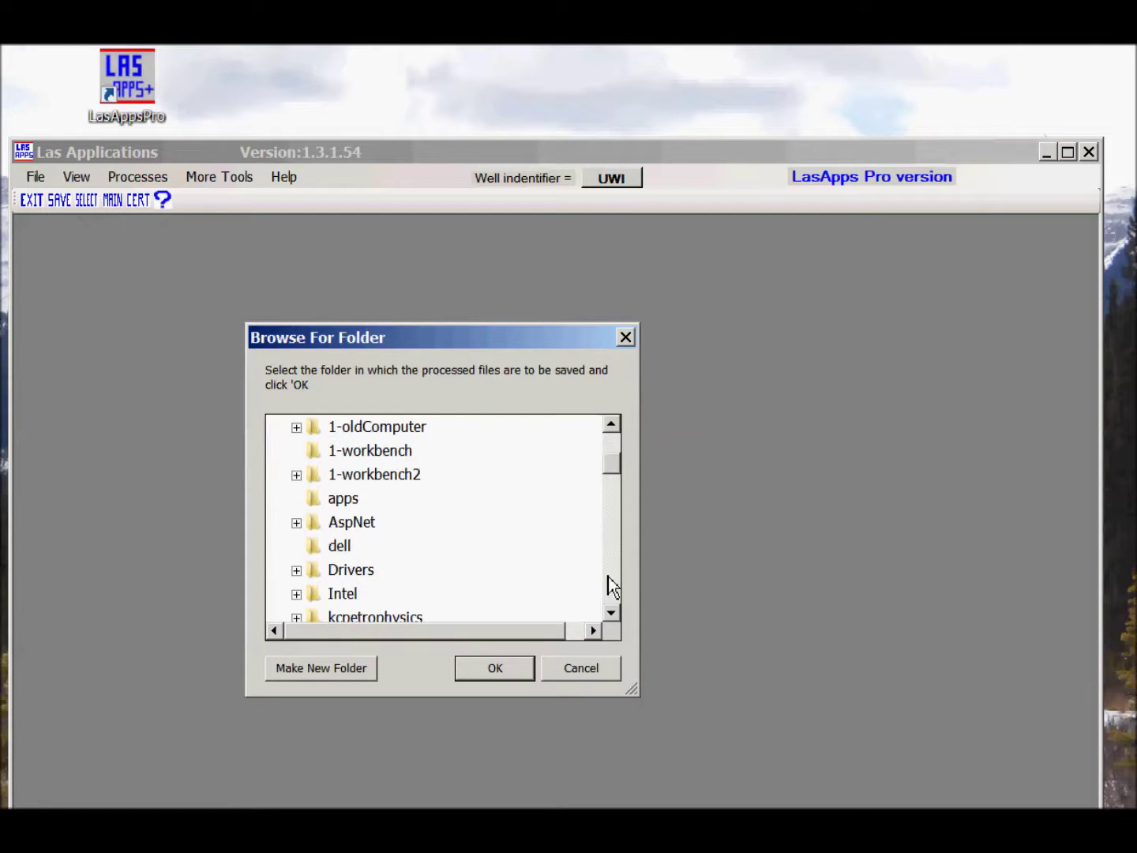
pyautogui.click(359, 476)
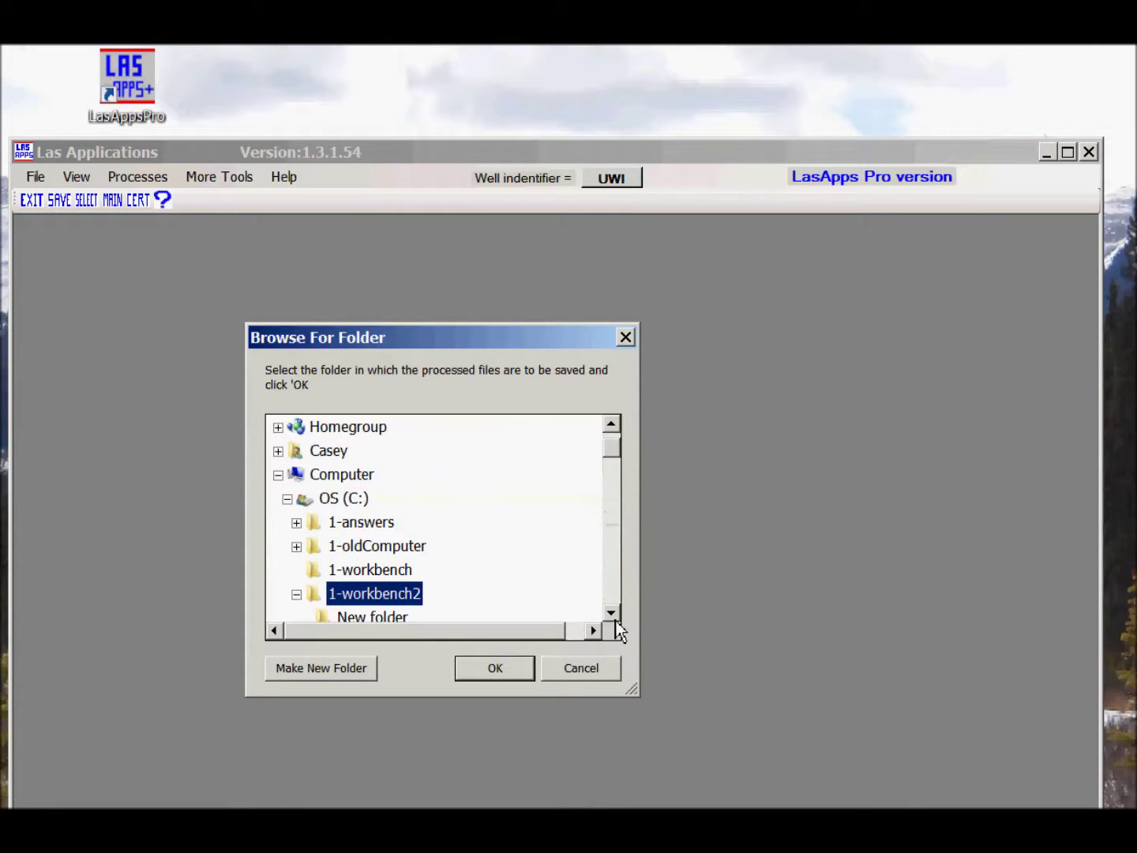
pyautogui.click(302, 678)
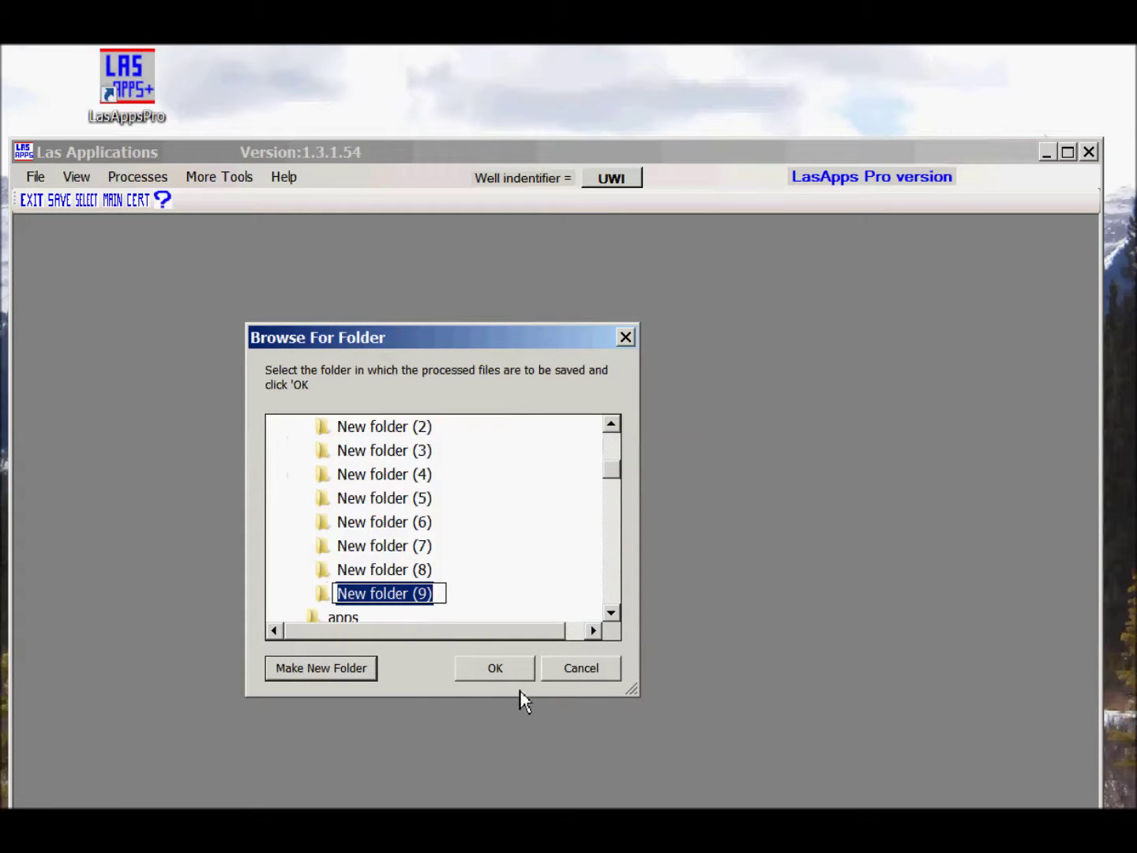
pyautogui.click(497, 672)
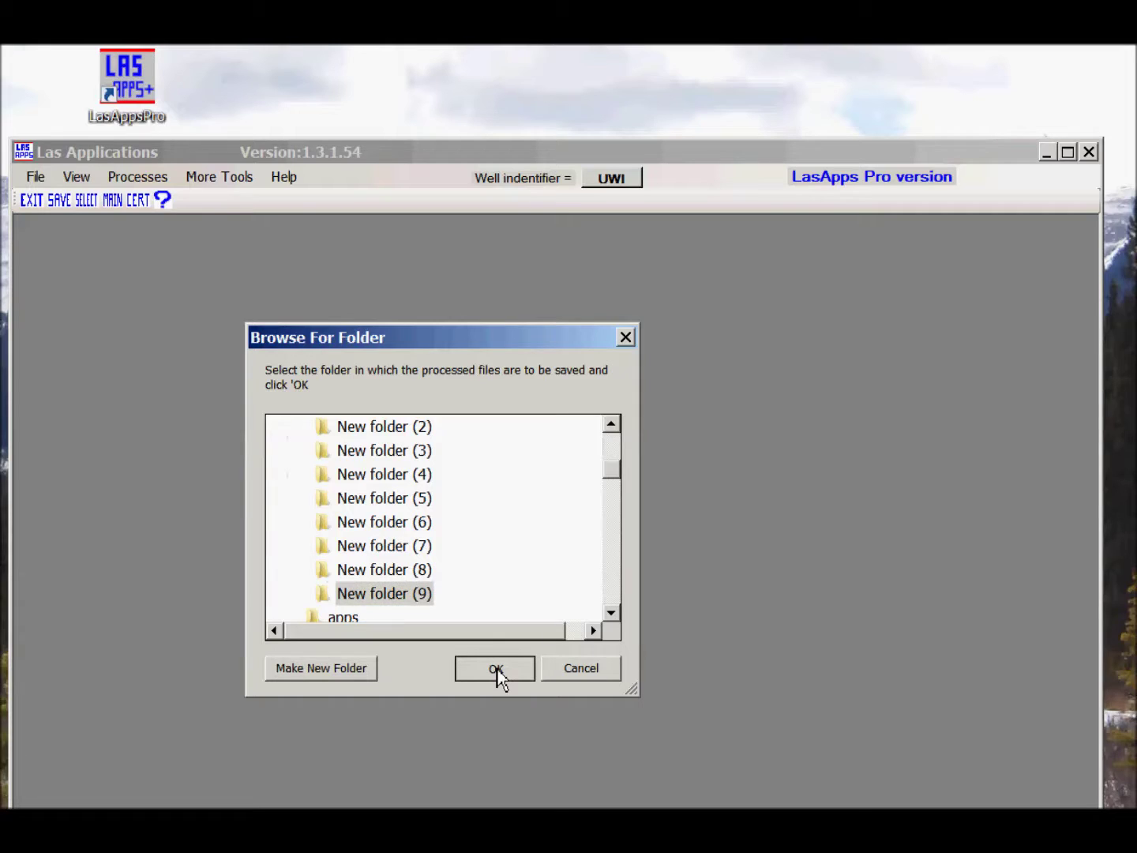
pyautogui.click(497, 671)
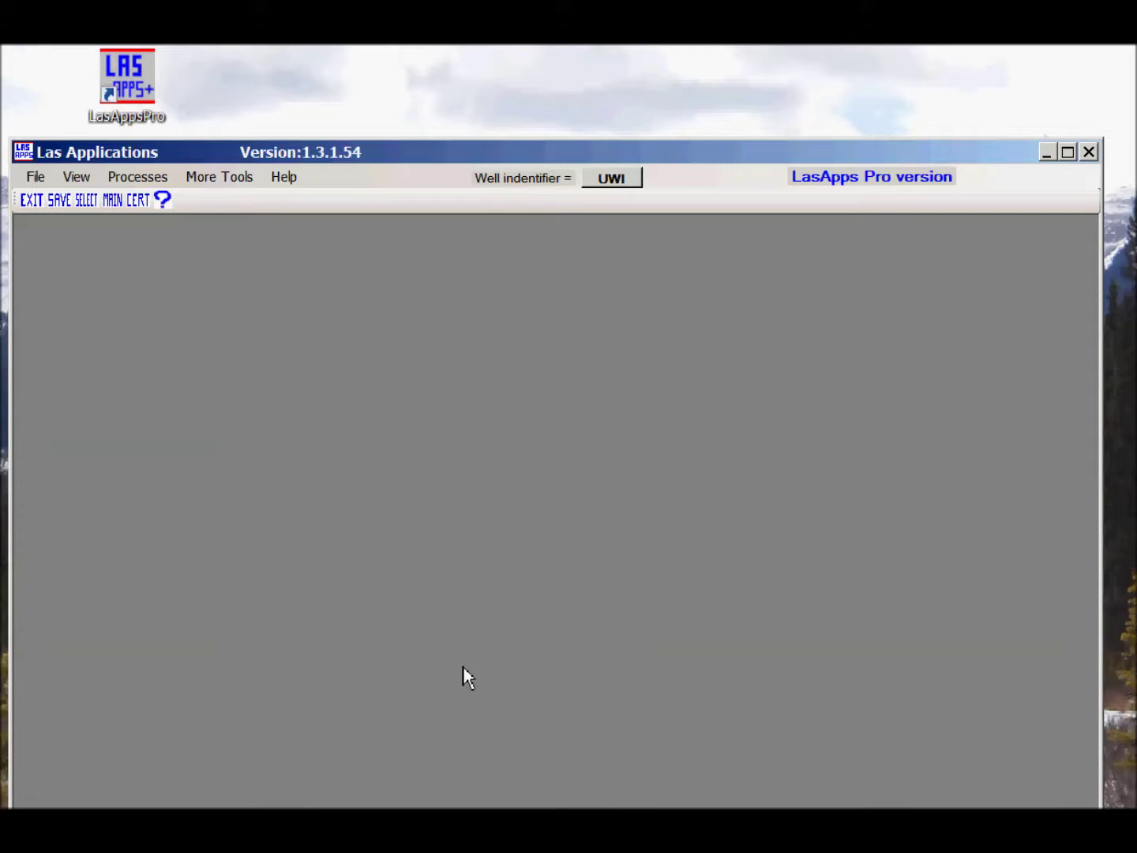